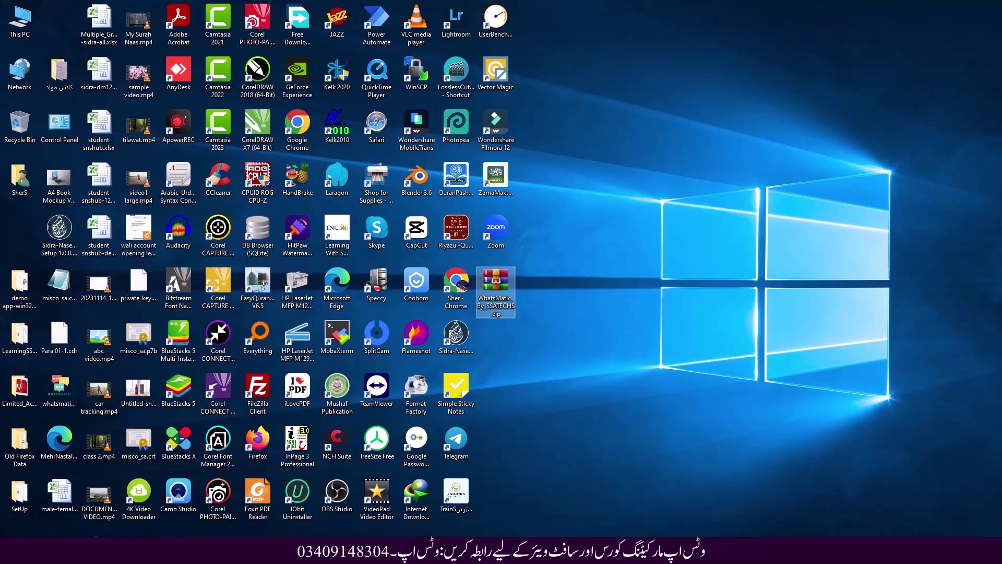
# Look in the Downloads folder from This PC and return to the desktop with the WhatsMatic archive
pyautogui.click(495, 296)
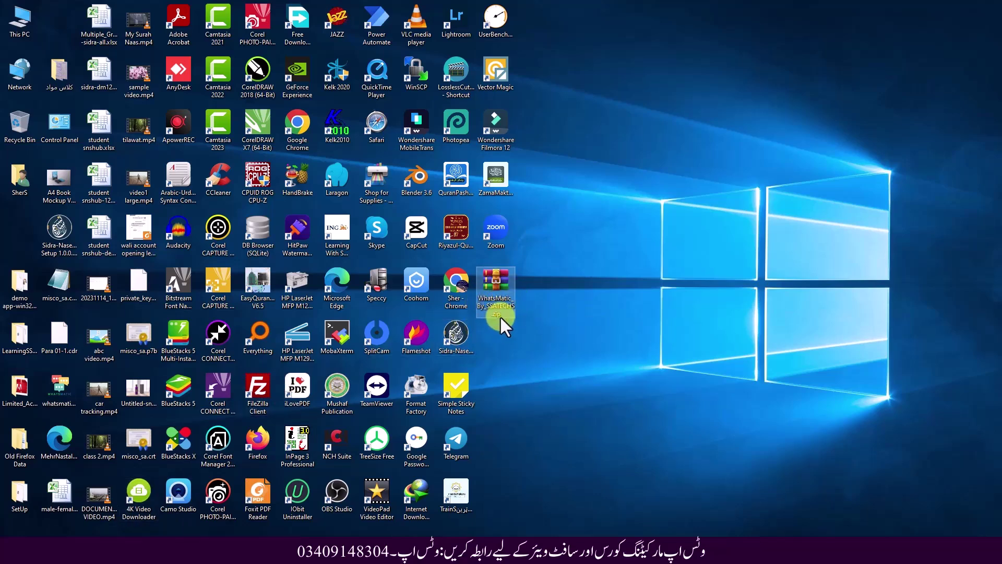
pyautogui.click(505, 289)
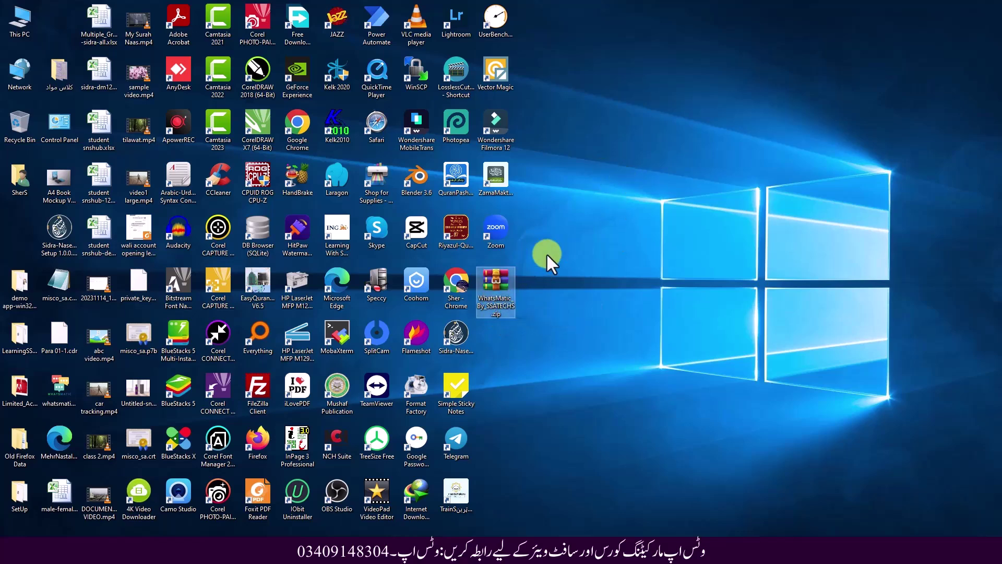
pyautogui.doubleClick(22, 25)
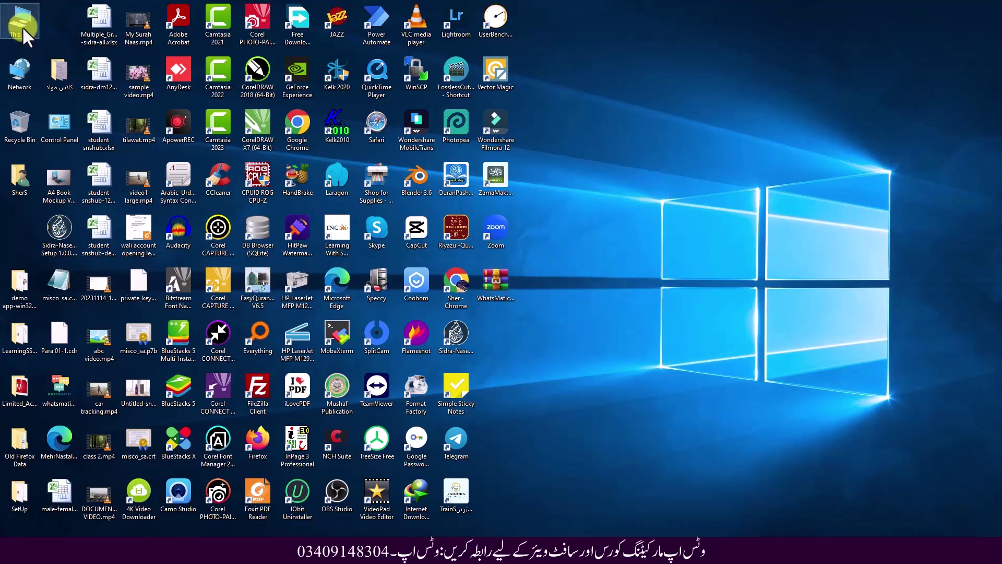
pyautogui.scroll(2, 368, 258)
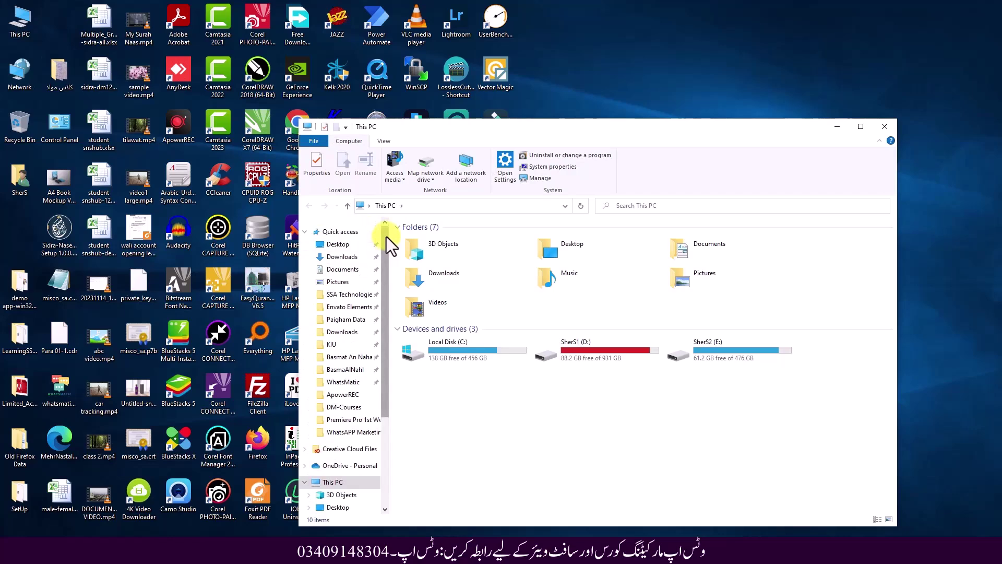
pyautogui.click(340, 256)
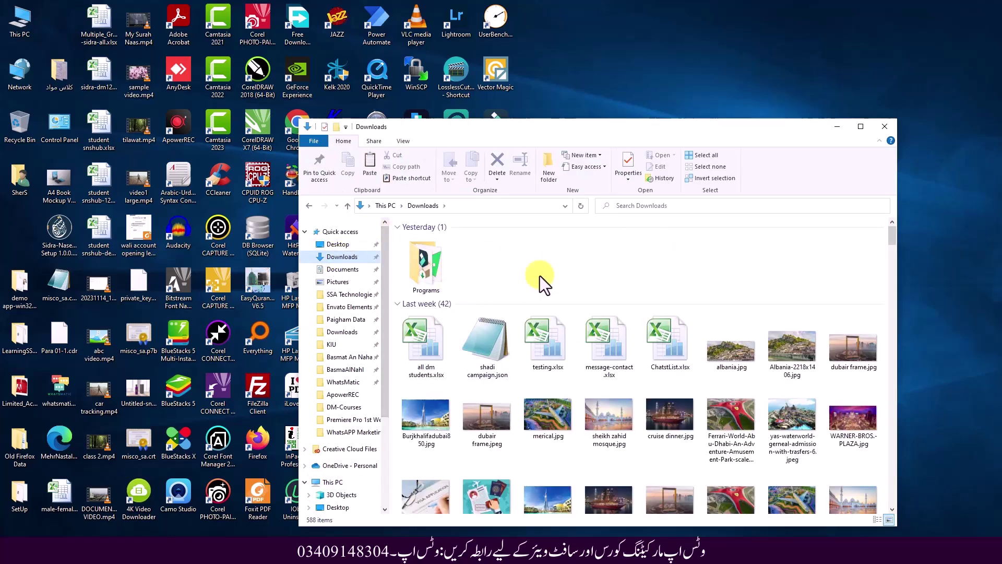
pyautogui.click(838, 128)
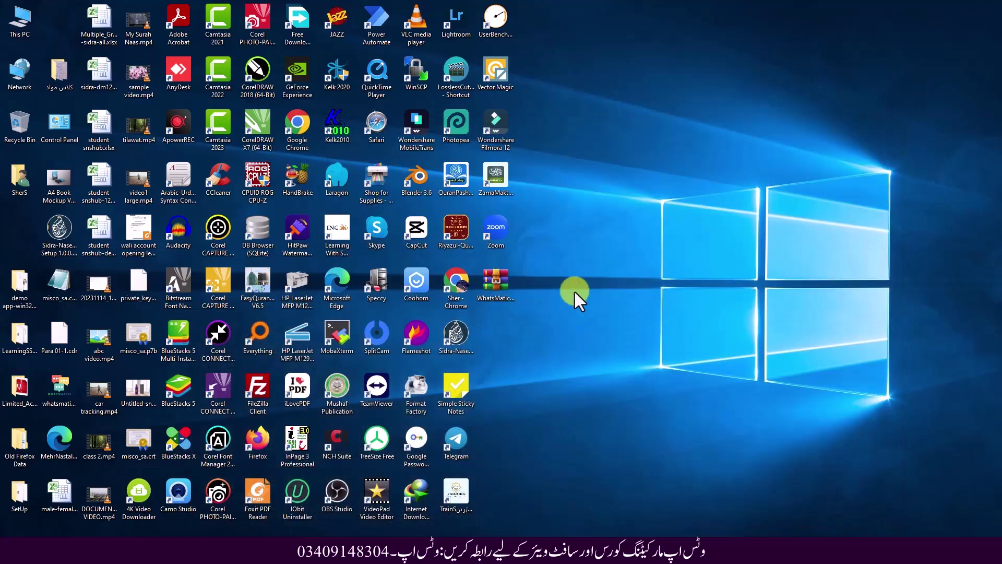
# Bring up the available actions for the WhatsMatic_By_SSATECHS zip archive on the desktop
pyautogui.rightClick(497, 287)
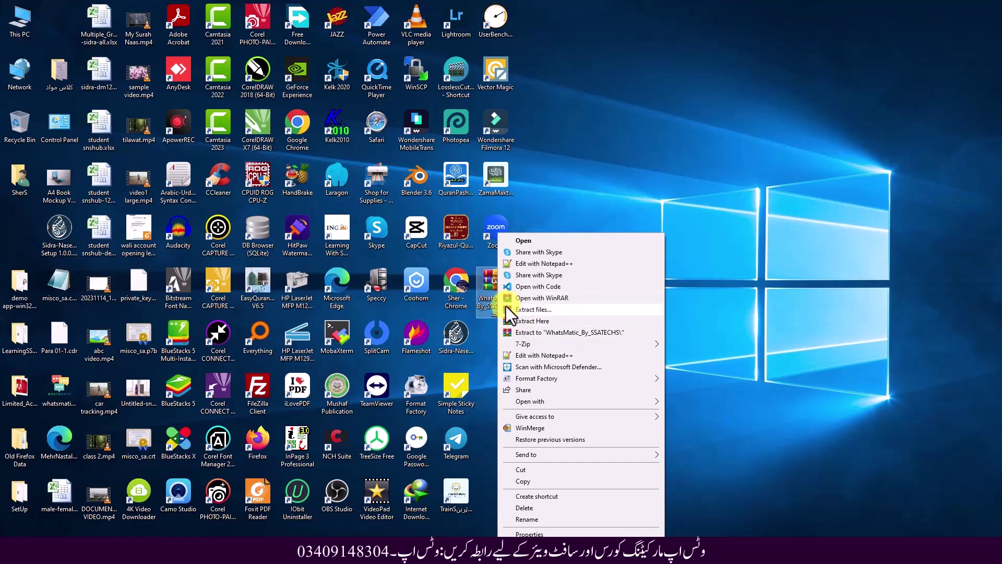
pyautogui.rightClick(485, 284)
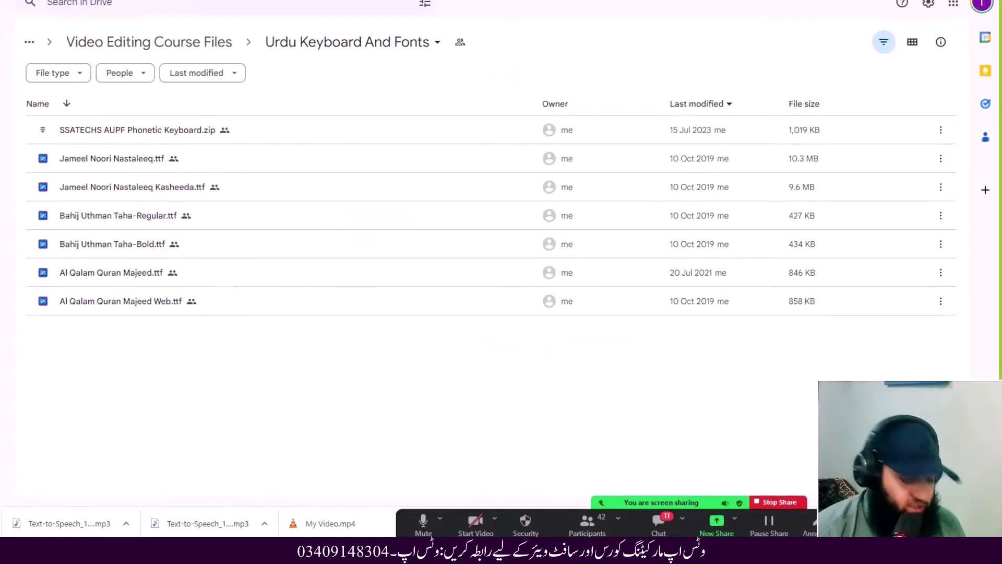
# Search the web for "winrar" in the browser and view the official WinRAR download page
pyautogui.hotkey('ctrl', 't')
pyautogui.write('winrar')
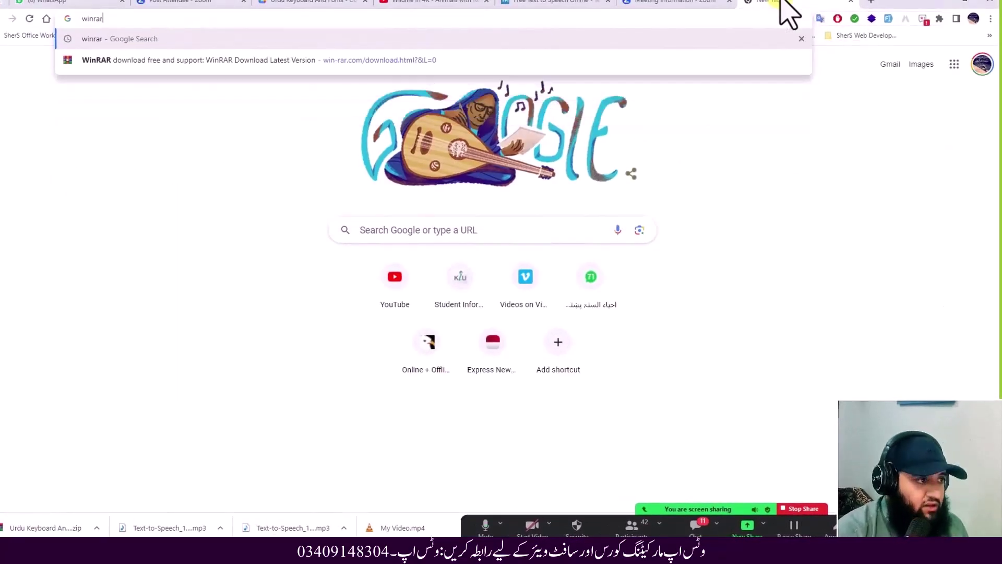
pyautogui.press('Return')
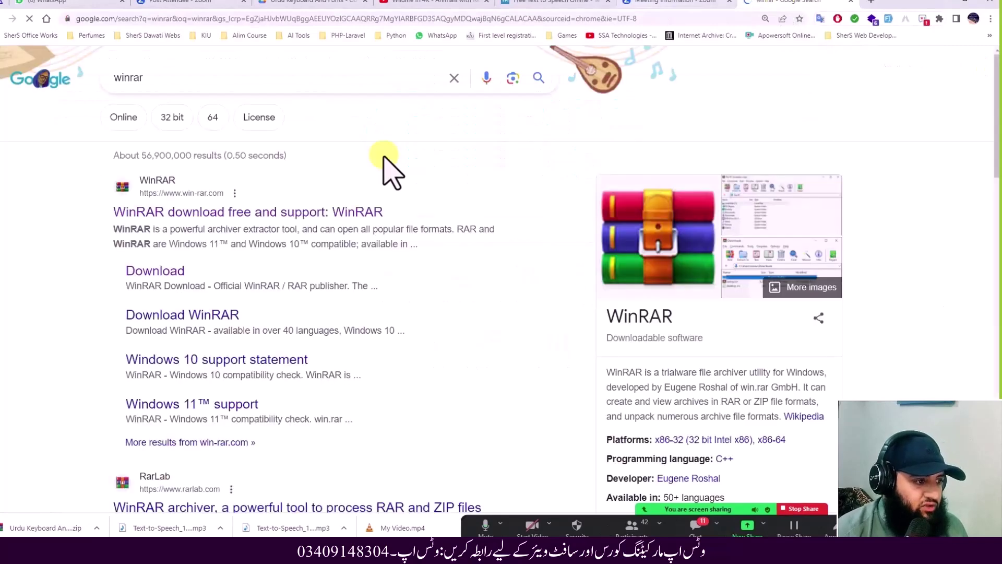
pyautogui.click(161, 274)
pyautogui.scroll(-1, 321, 287)
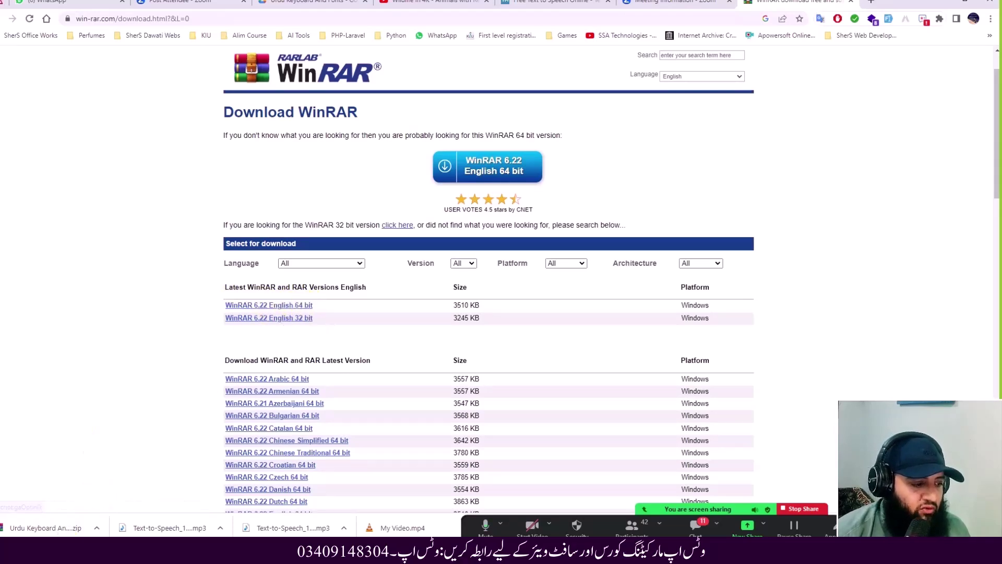
pyautogui.click(140, 529)
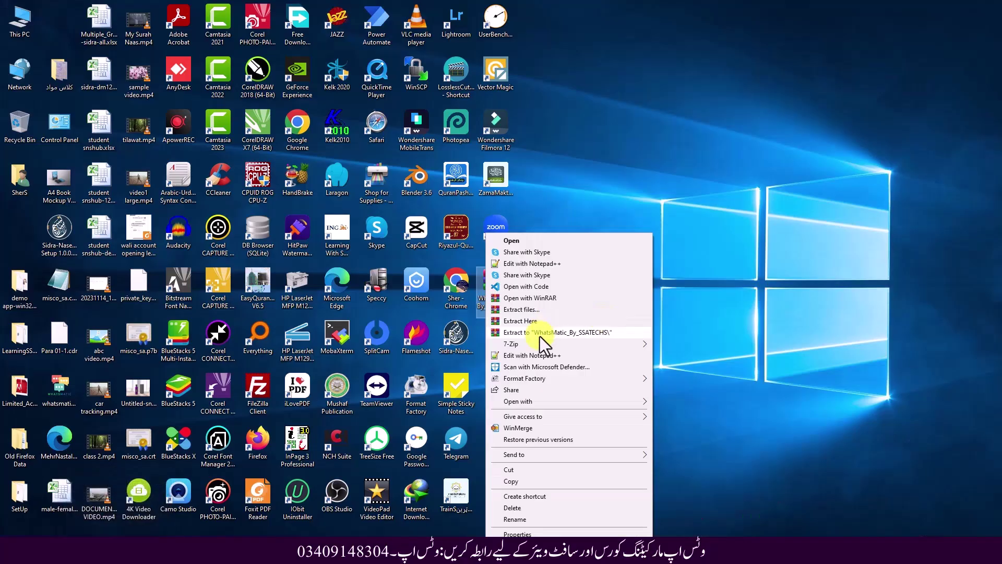
# Extract the WhatsMatic_By_SSATECHS zip archive on the desktop into a folder of the same name
pyautogui.click(539, 333)
pyautogui.rightClick(496, 286)
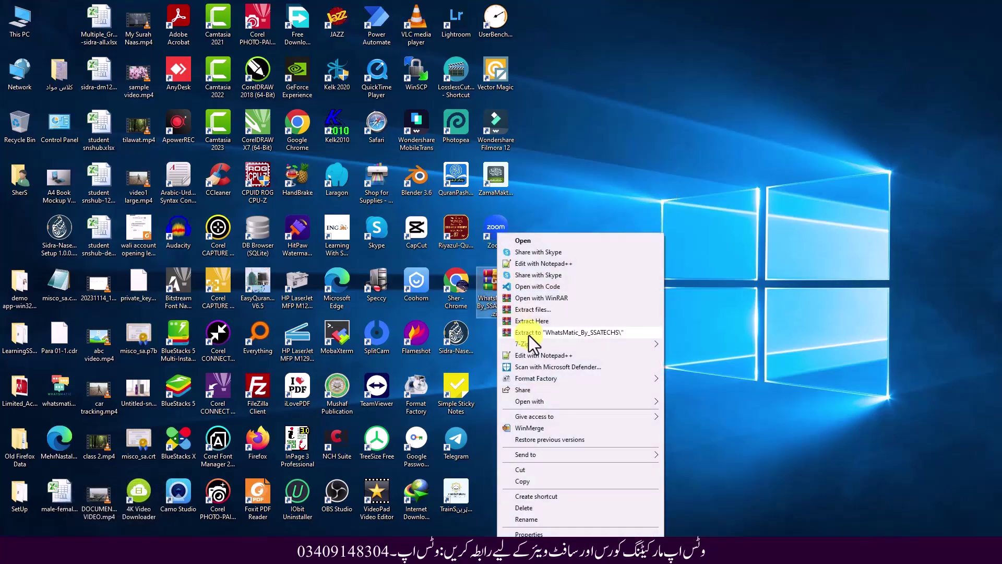
pyautogui.click(556, 334)
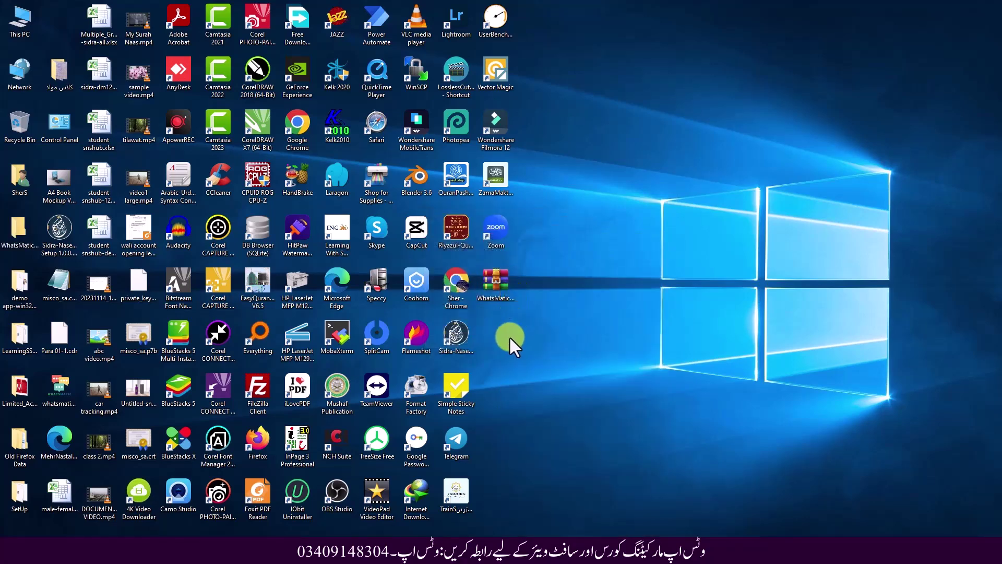
# Move the extracted WhatsMatic_By_SSATECHS folder to an empty area of the desktop and open it
pyautogui.moveTo(26, 242); pyautogui.dragTo(674, 180)
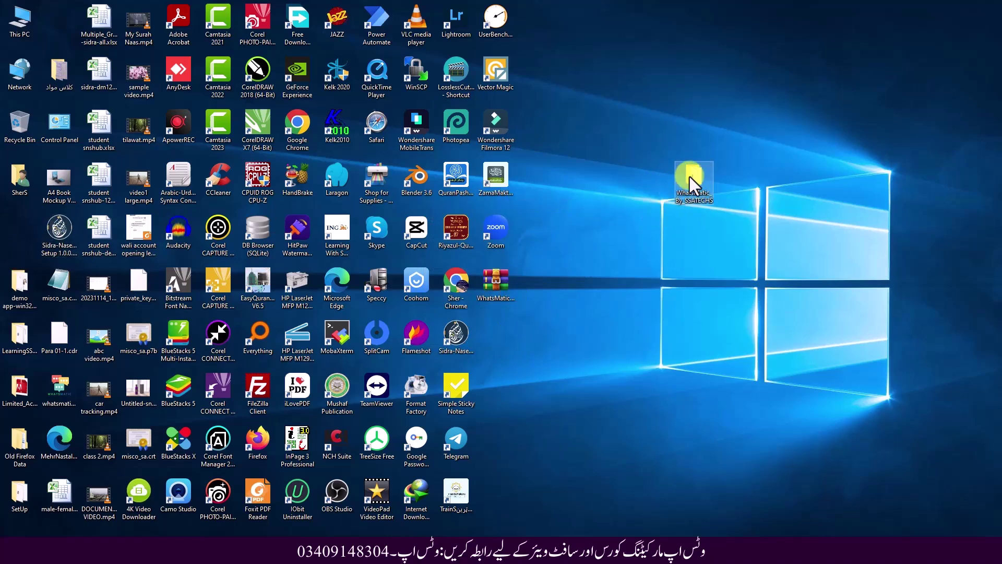
pyautogui.moveTo(687, 126); pyautogui.dragTo(691, 137)
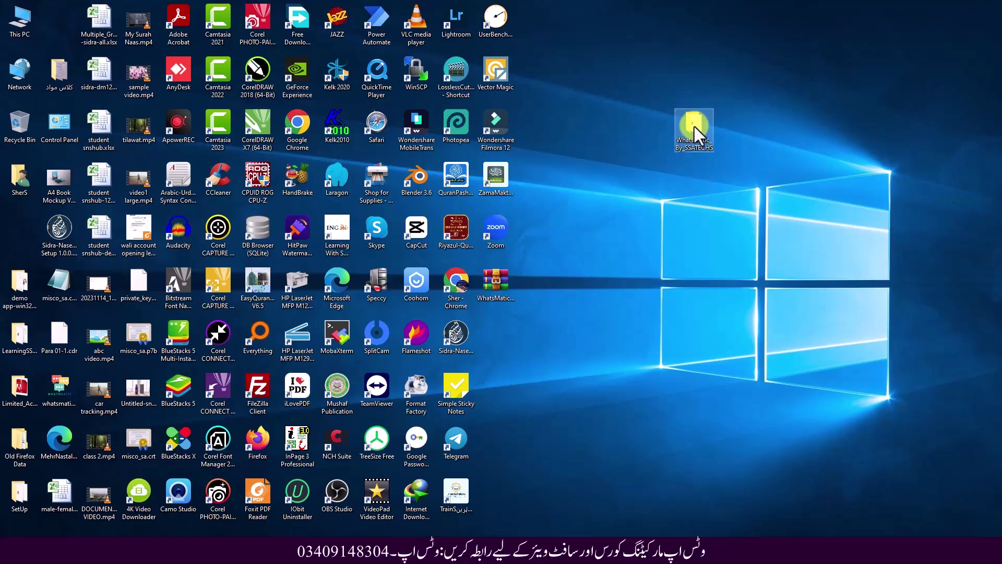
pyautogui.doubleClick(694, 126)
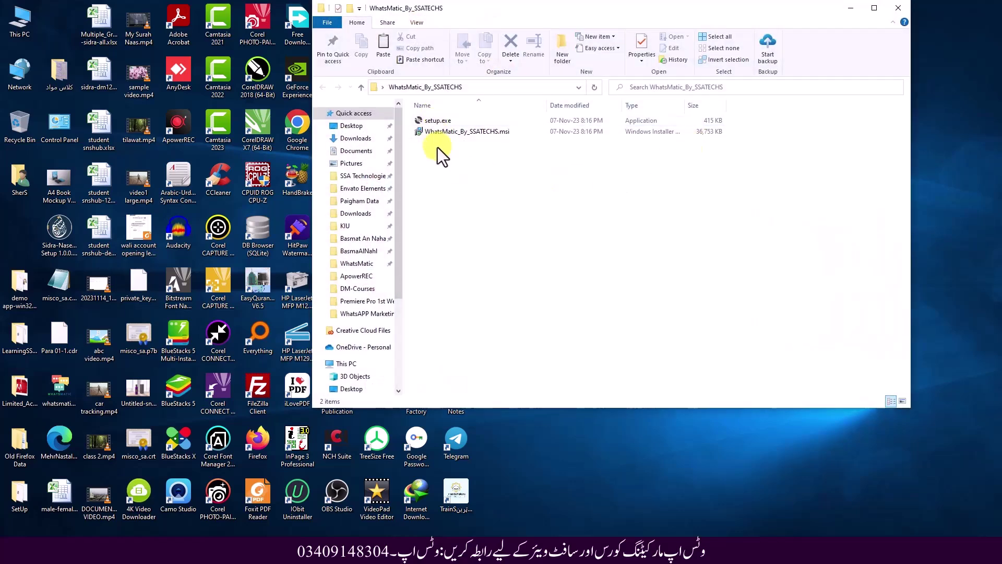
# Run setup.exe and install WhatsMatic for everyone in the default folder, closing the installer and minimizing the folder window when done
pyautogui.click(439, 122)
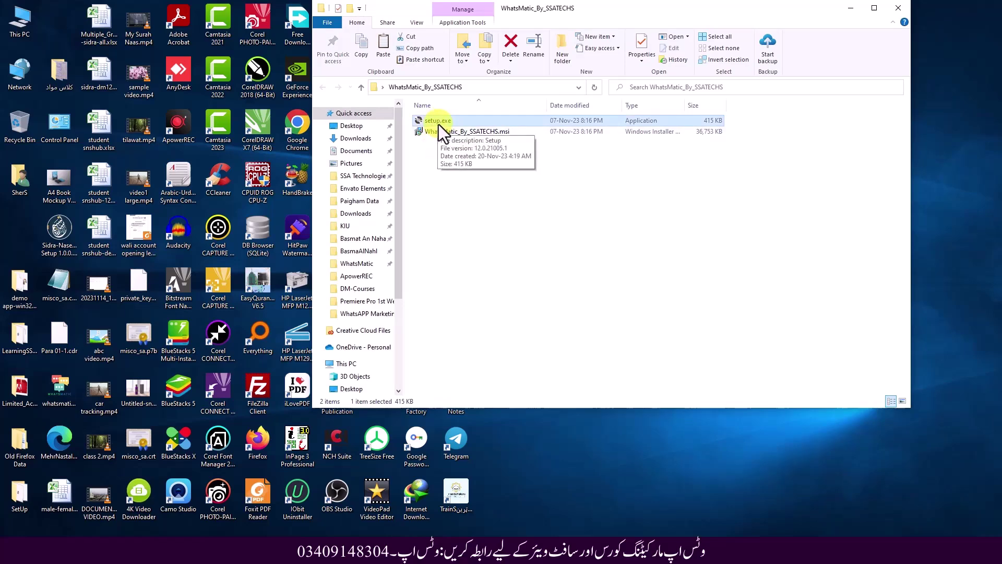
pyautogui.doubleClick(439, 123)
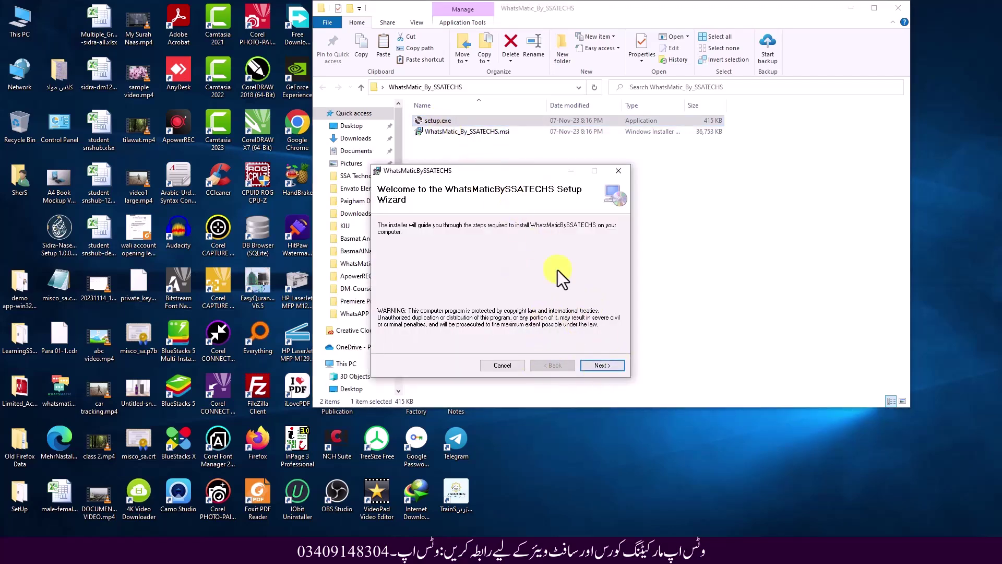
pyautogui.click(601, 365)
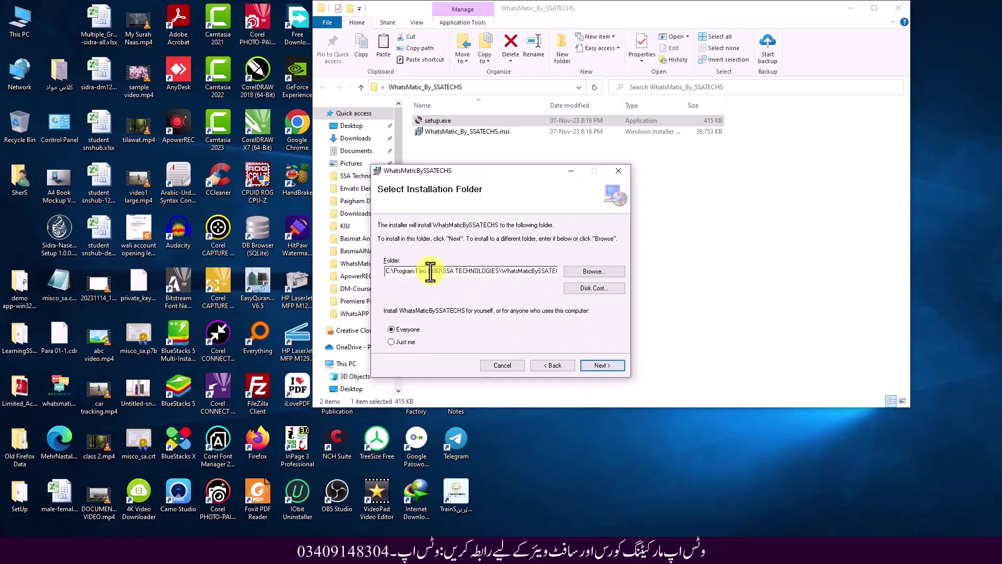
pyautogui.moveTo(450, 272); pyautogui.dragTo(503, 275)
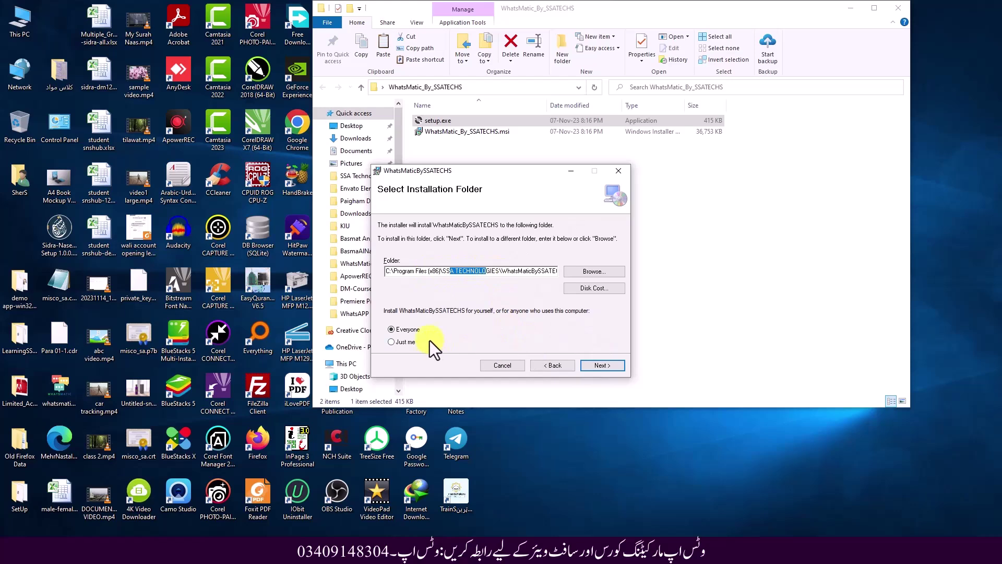
pyautogui.click(599, 364)
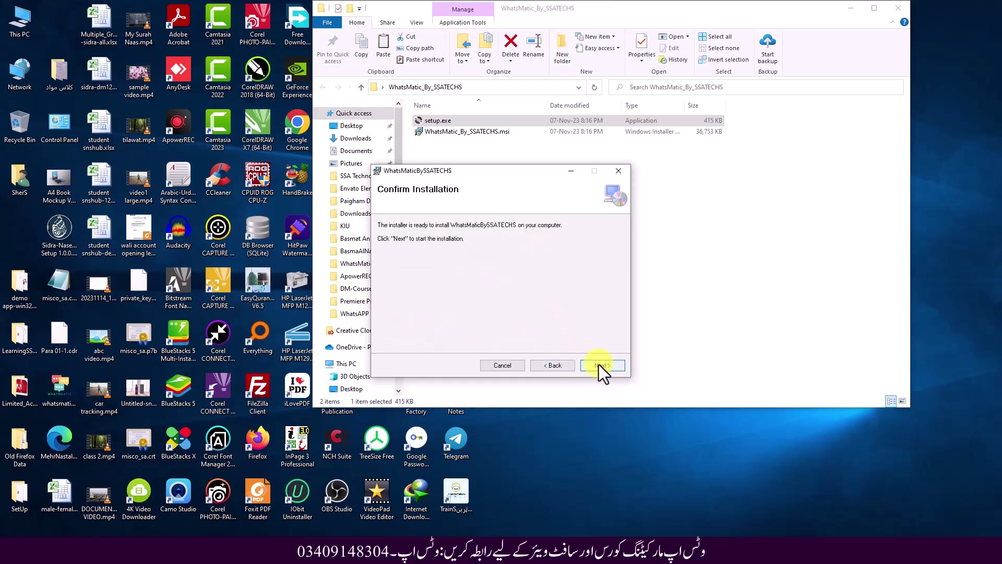
pyautogui.click(600, 365)
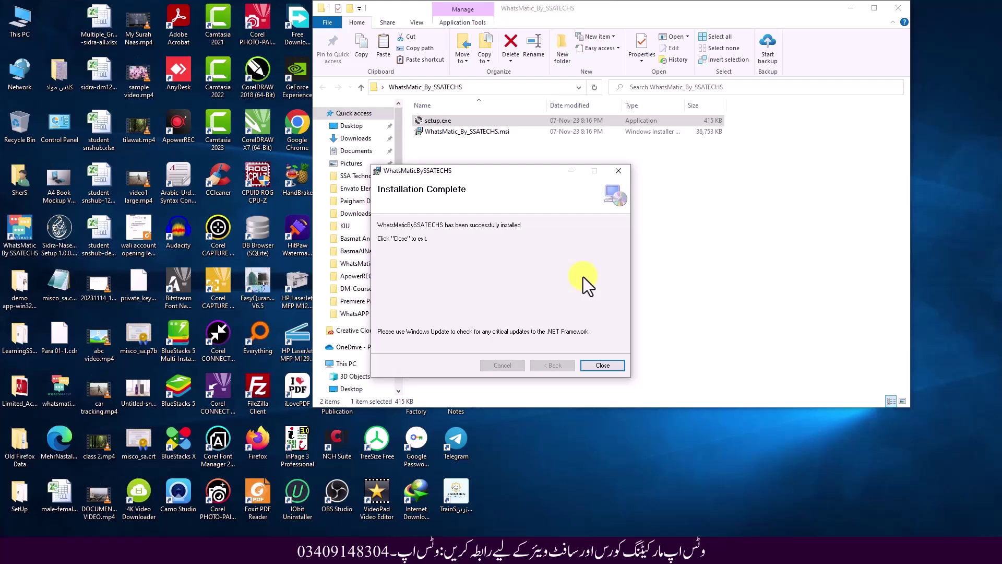
pyautogui.click(602, 366)
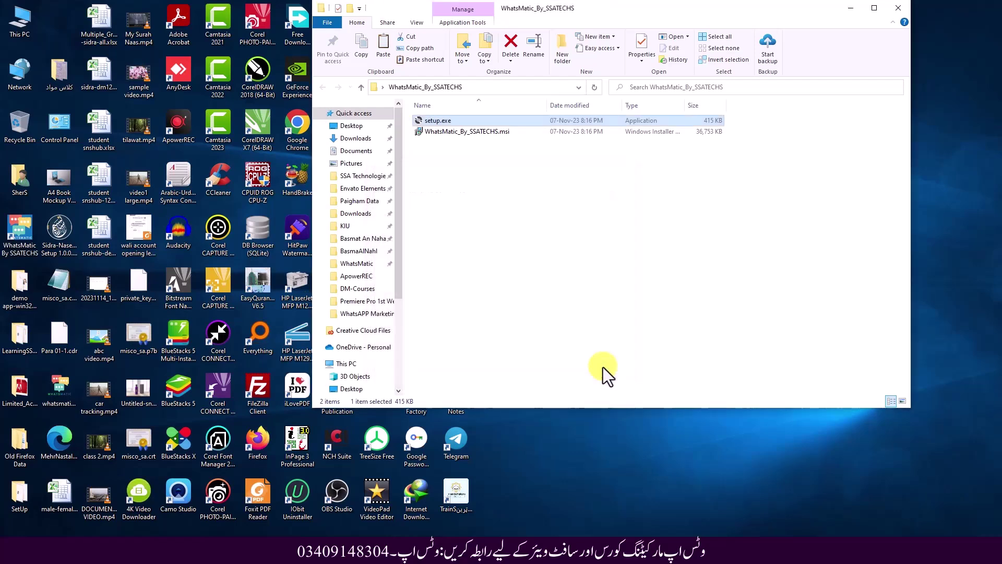
pyautogui.click(847, 9)
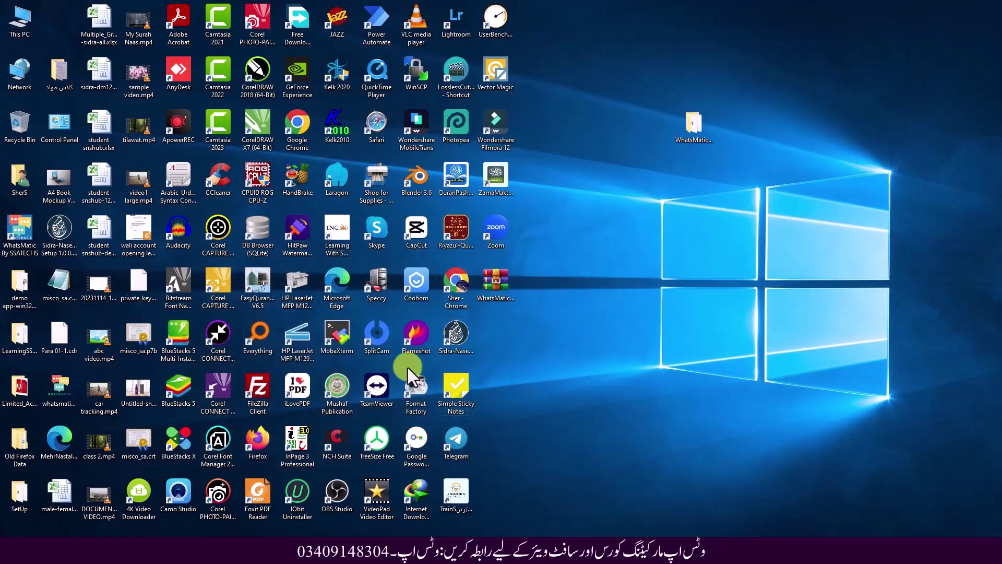
# Find the installed app by searching for "what" and launch WhatsMatic By SSATECHS
pyautogui.doubleClick(22, 230)
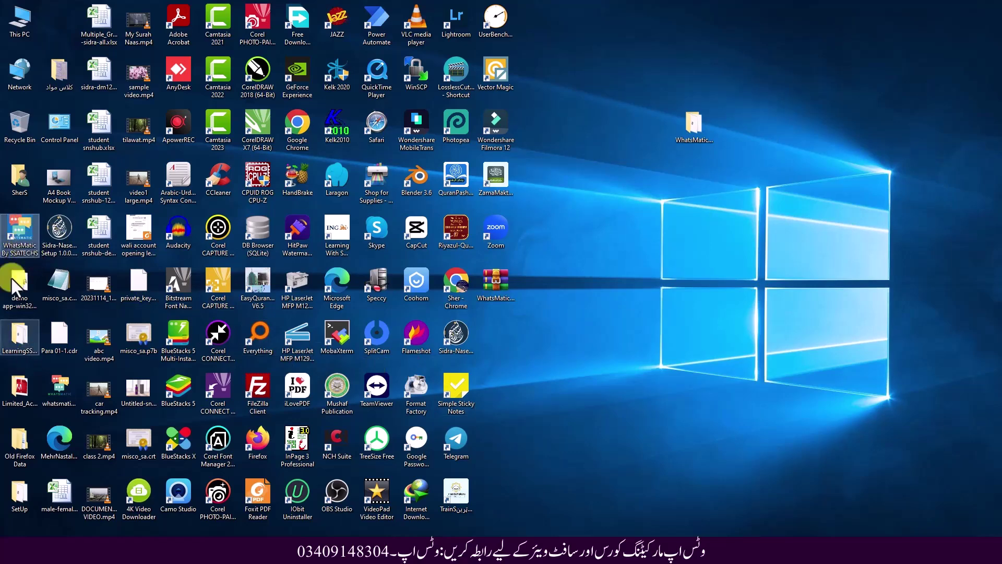
pyautogui.click(12, 549)
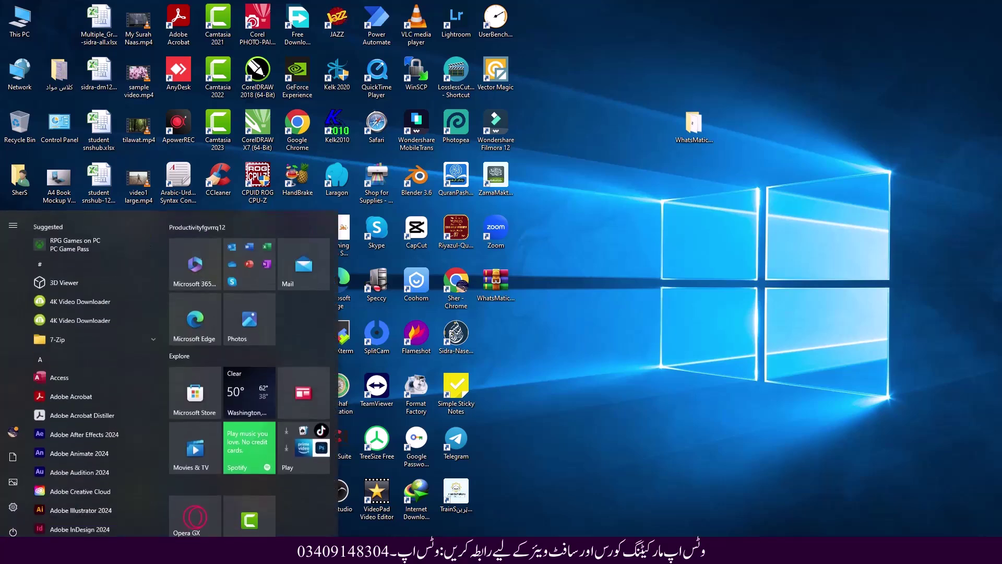
pyautogui.write('wha')
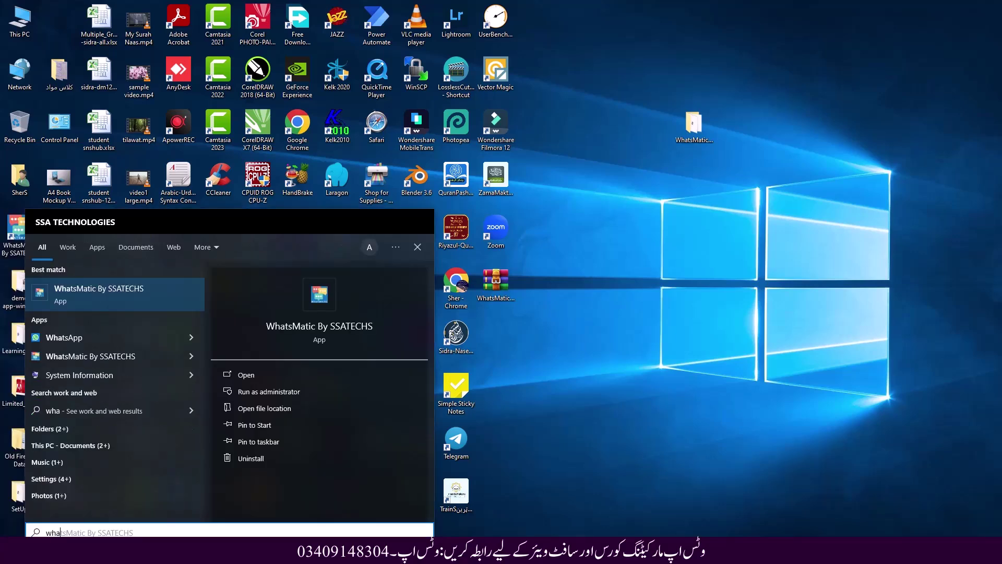
pyautogui.write('t')
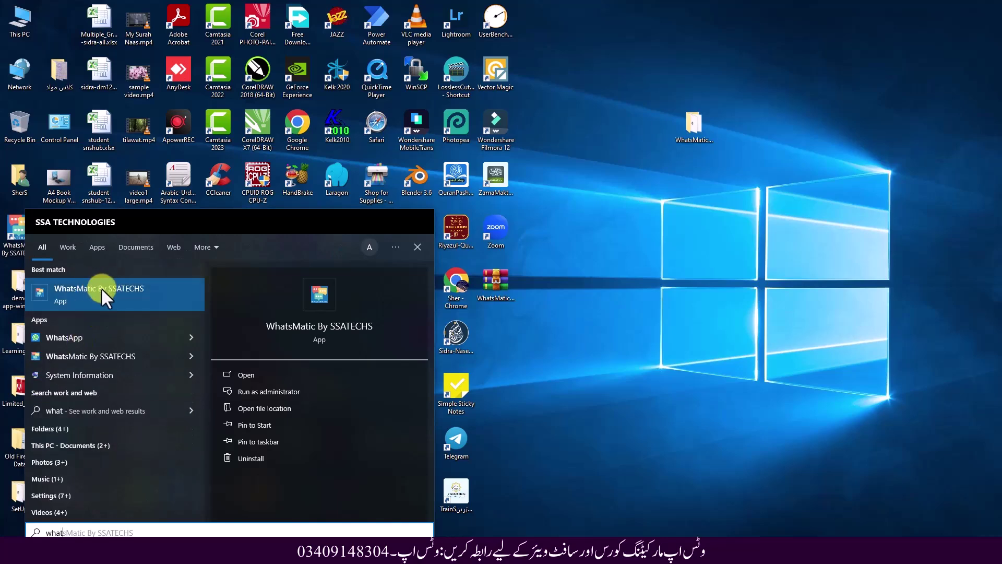
pyautogui.click(91, 290)
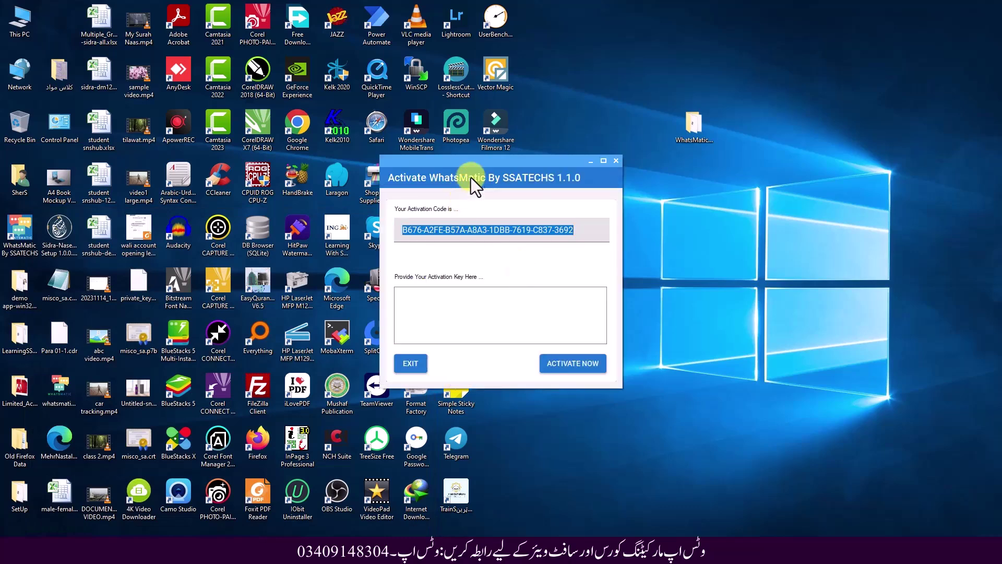
# Move the activation window clear of the desktop icons and copy the full activation code to the clipboard
pyautogui.moveTo(484, 170); pyautogui.dragTo(630, 182)
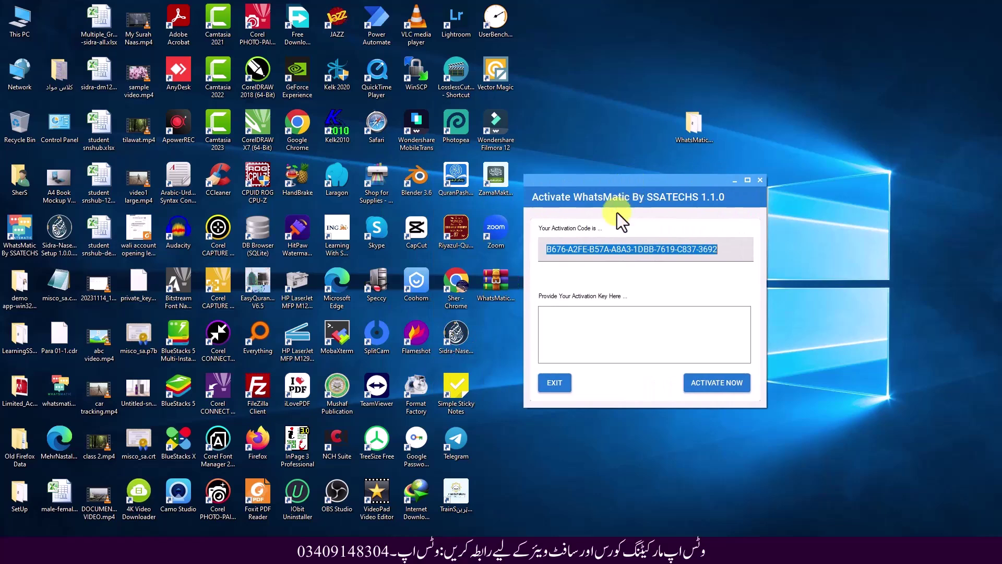
pyautogui.click(583, 324)
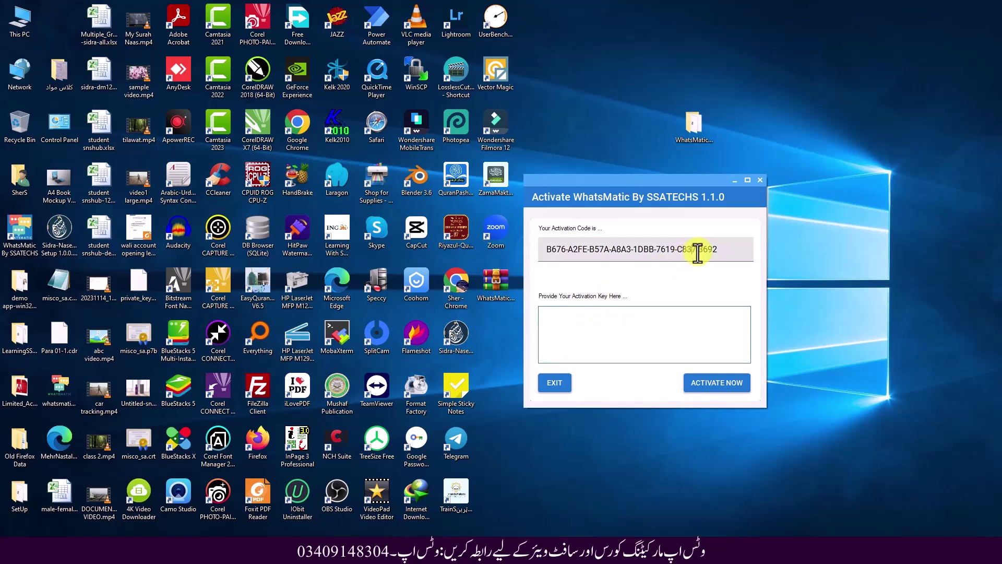
pyautogui.moveTo(720, 250); pyautogui.dragTo(545, 252)
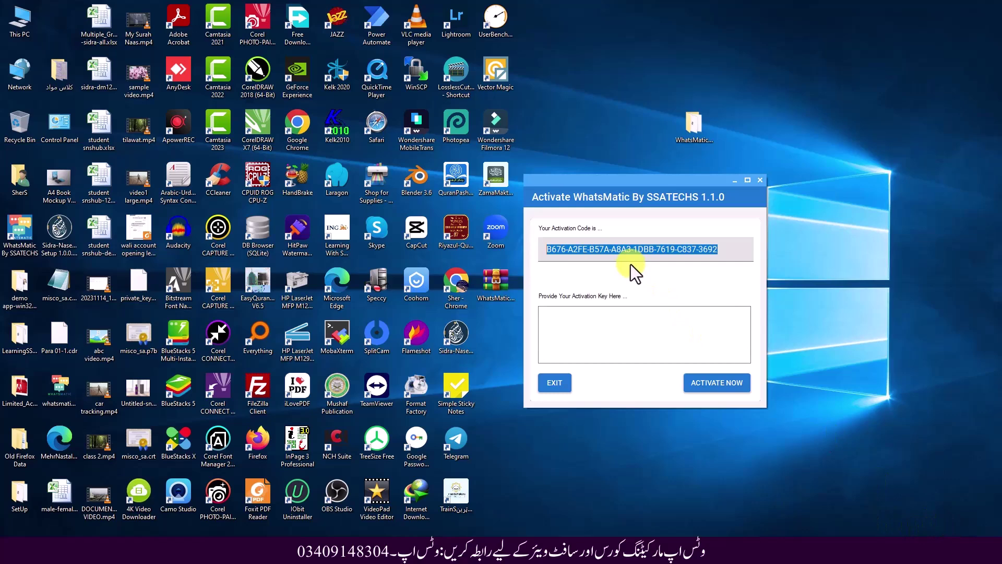
pyautogui.click(675, 250)
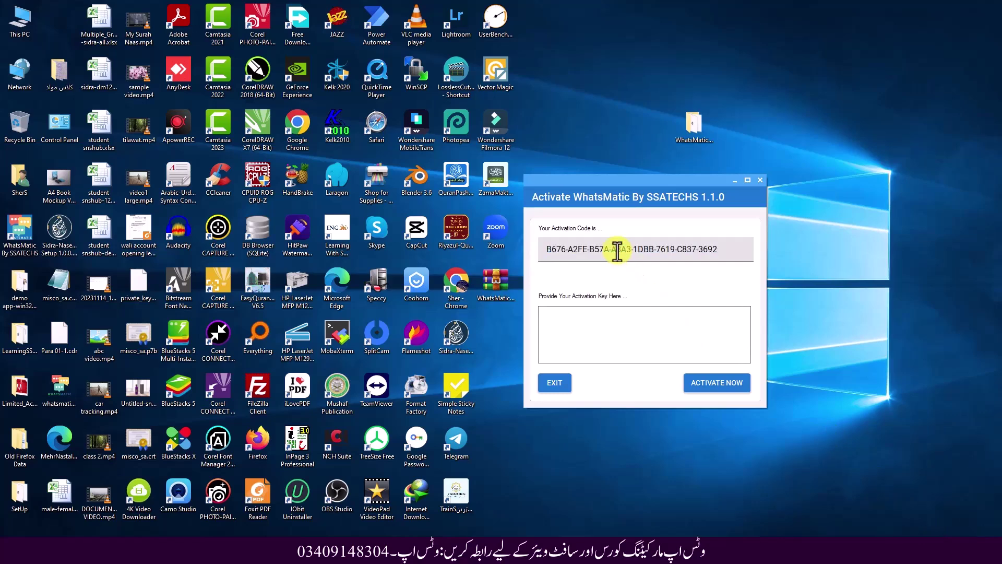
pyautogui.moveTo(723, 250); pyautogui.dragTo(548, 252)
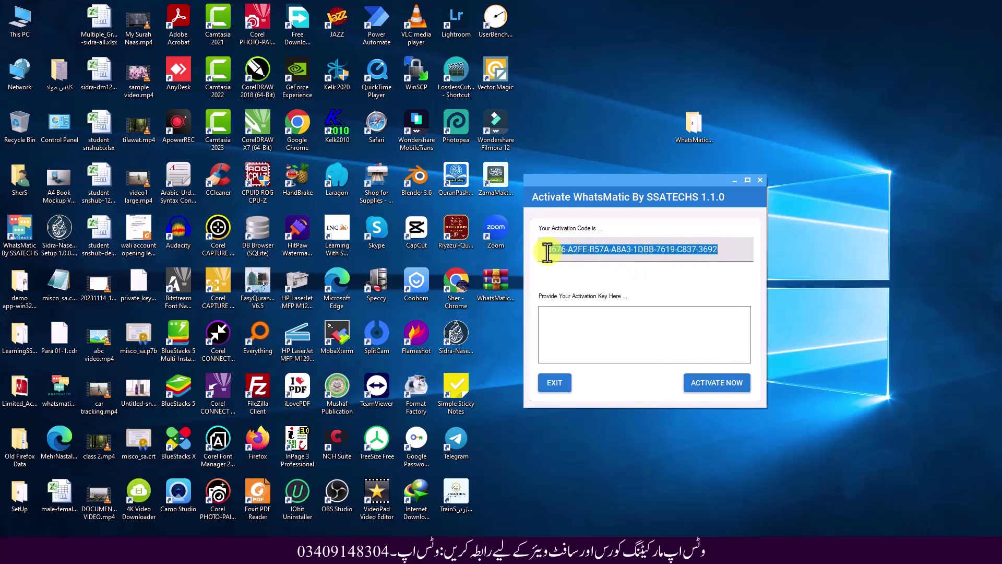
pyautogui.click(563, 253)
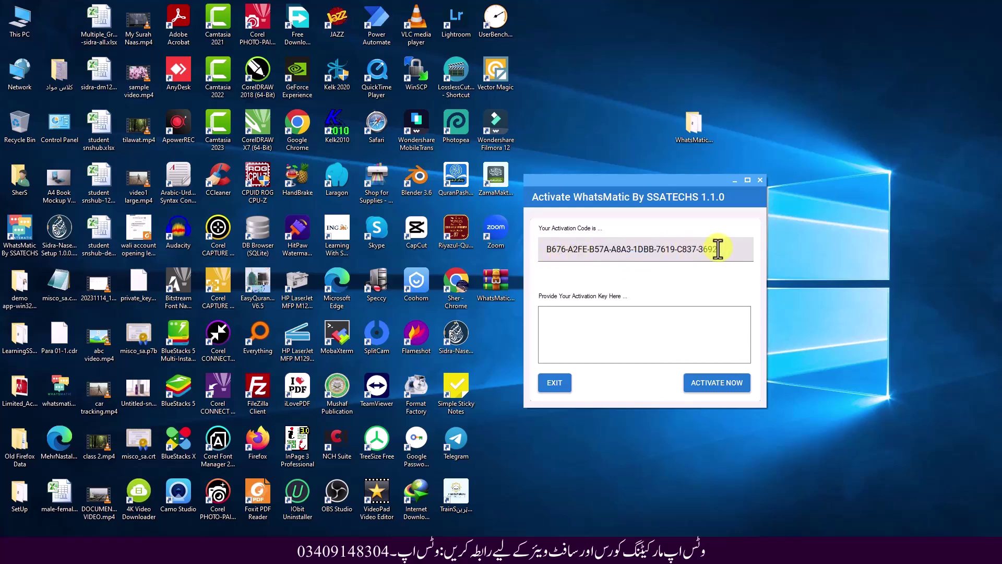
pyautogui.moveTo(718, 249); pyautogui.dragTo(553, 253)
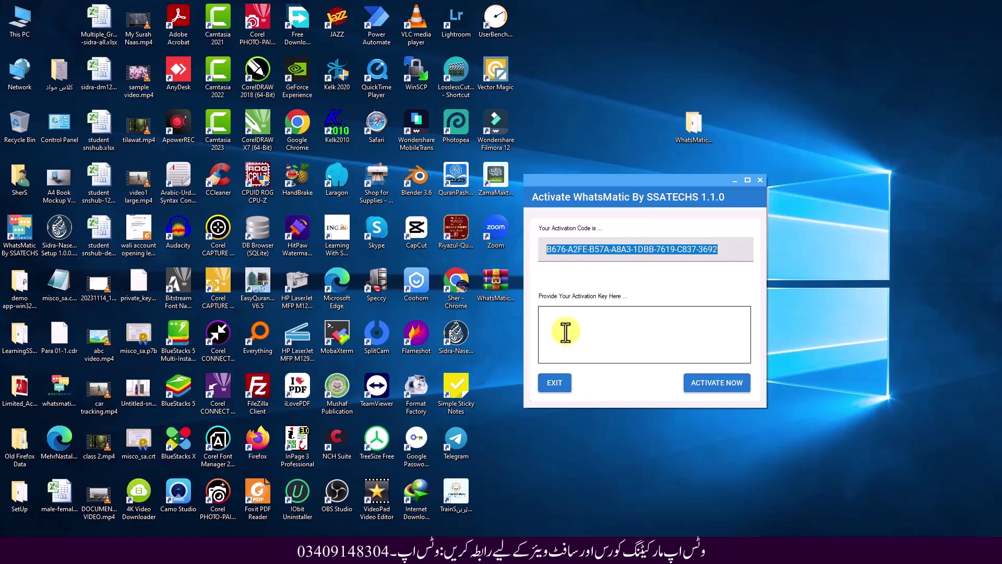
pyautogui.moveTo(718, 249); pyautogui.dragTo(547, 251)
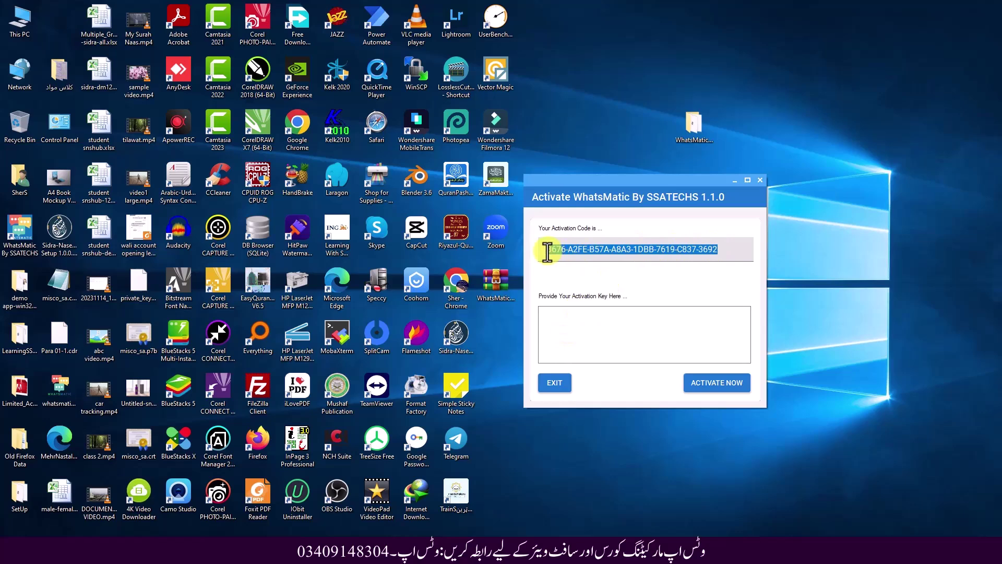
pyautogui.rightClick(547, 251)
pyautogui.click(576, 292)
# Switch to WhatsApp Web, copy the activation key from today's chat message, and return to the activation window
pyautogui.moveTo(115, 552)
pyautogui.click(582, 324)
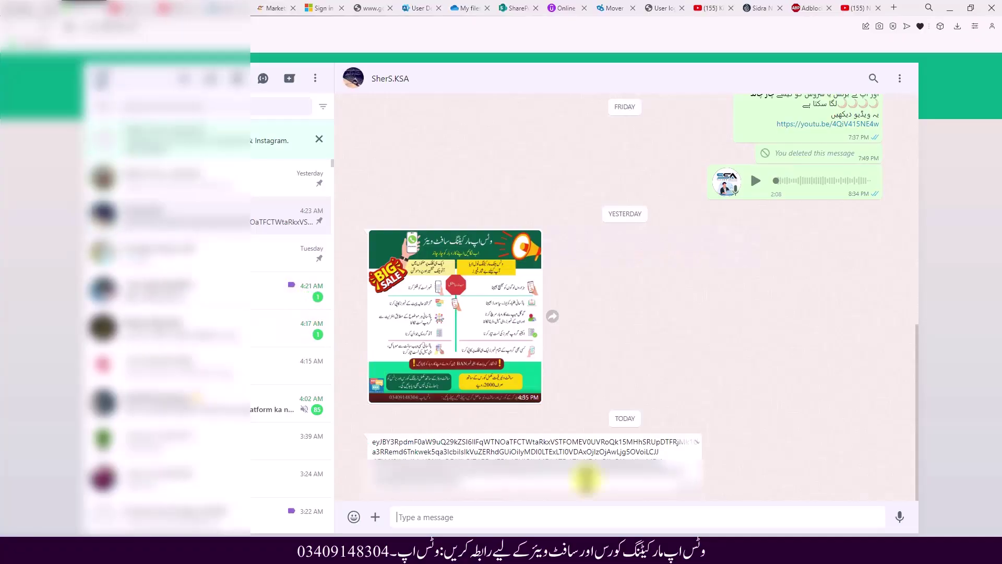
pyautogui.moveTo(467, 488); pyautogui.dragTo(373, 449)
pyautogui.hotkey('ctrl', 'c')
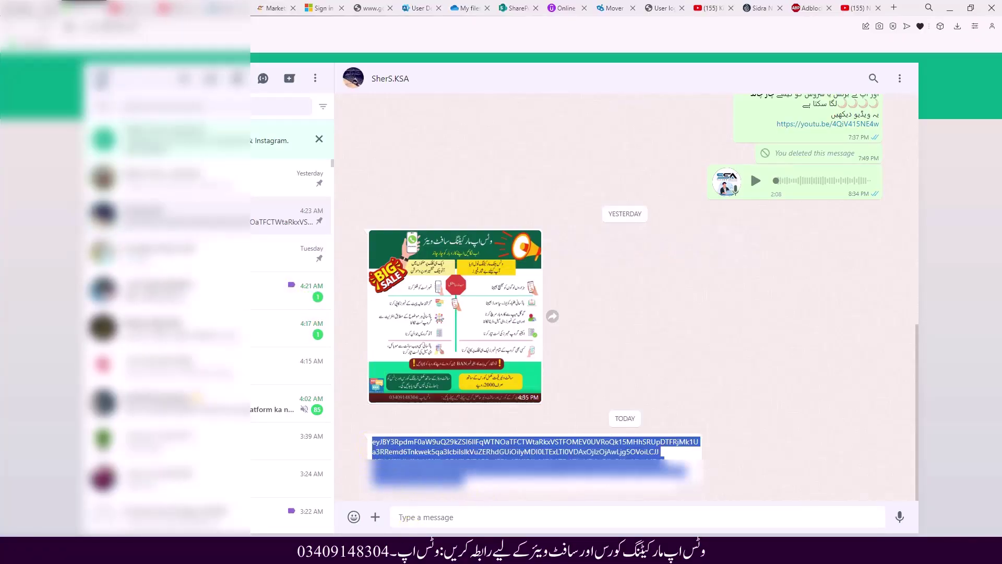
pyautogui.hotkey('alt', 'Tab')
pyautogui.click(948, 7)
pyautogui.click(955, 21)
pyautogui.click(944, 11)
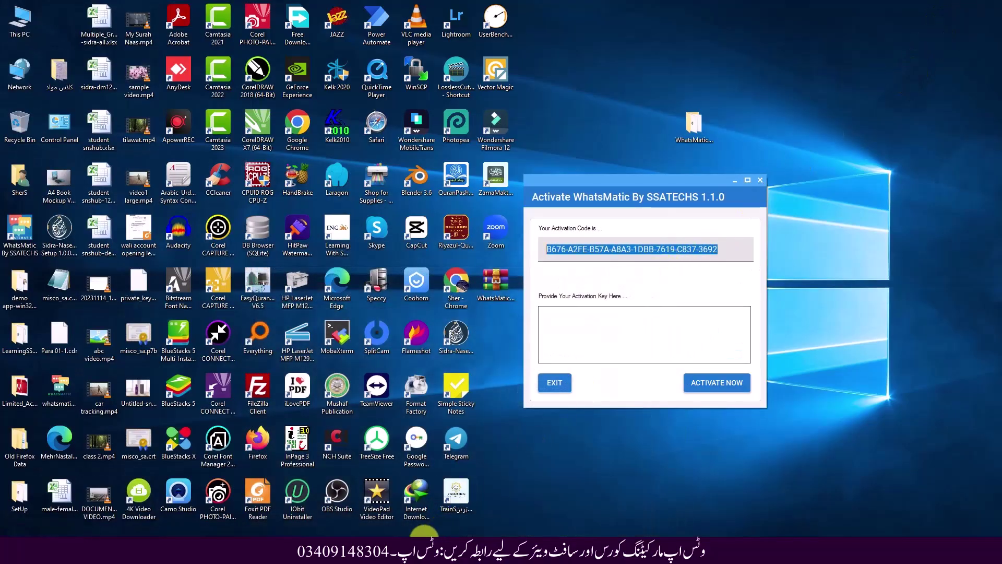
# Paste the copied activation key into the activation key field and activate WhatsMatic
pyautogui.click(569, 351)
pyautogui.hotkey('ctrl', 'v')
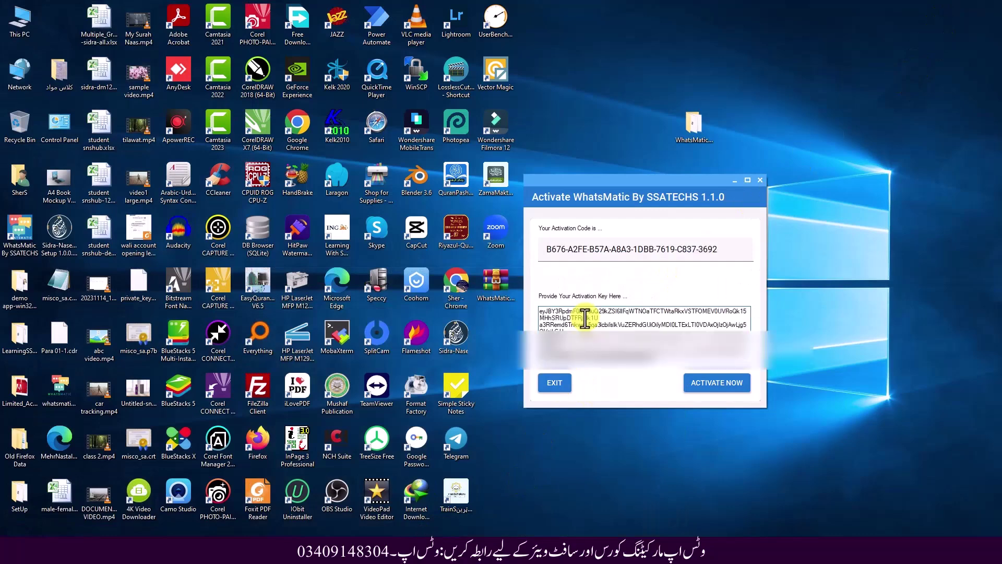
pyautogui.moveTo(607, 355); pyautogui.dragTo(539, 311)
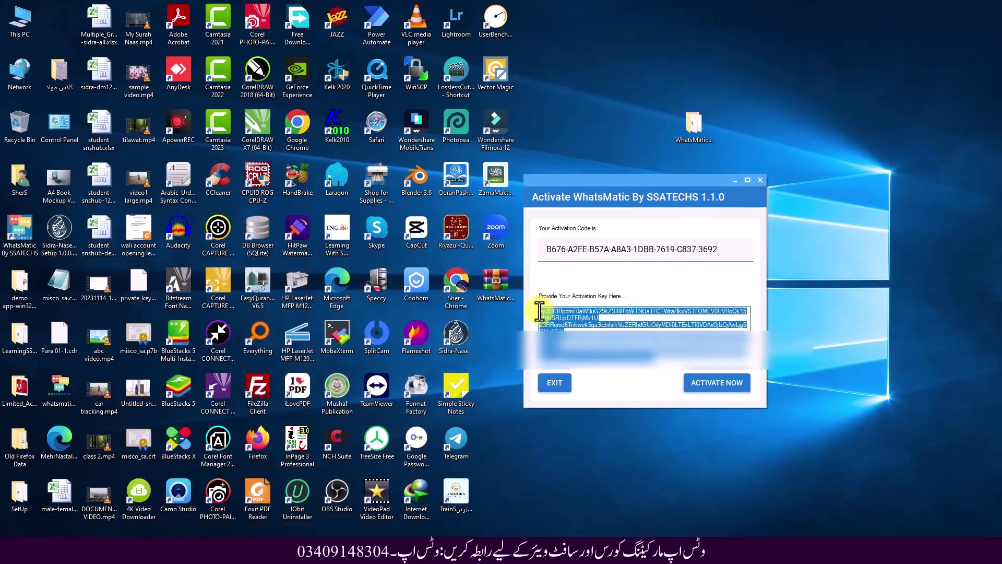
pyautogui.click(546, 322)
pyautogui.moveTo(631, 358); pyautogui.dragTo(542, 310)
pyautogui.click(575, 320)
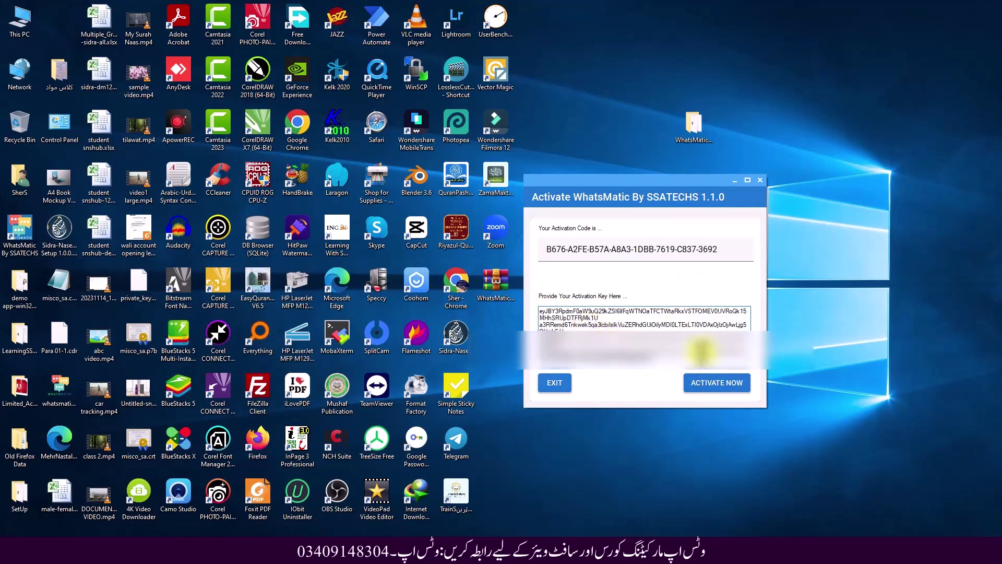
pyautogui.click(710, 383)
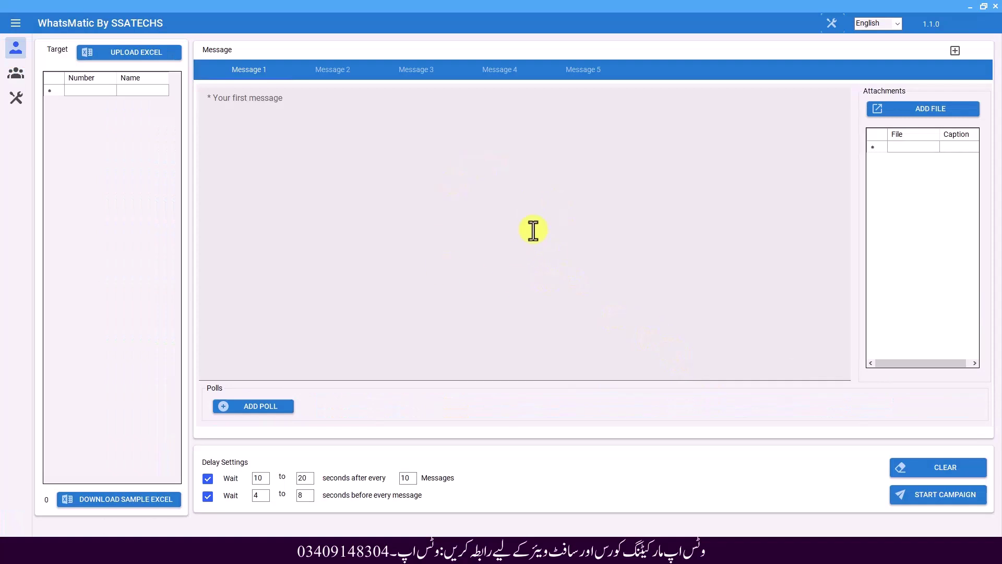
# Check the licence status and expiry date in the general settings' About information, and close both dialogs
pyautogui.click(830, 25)
pyautogui.click(634, 133)
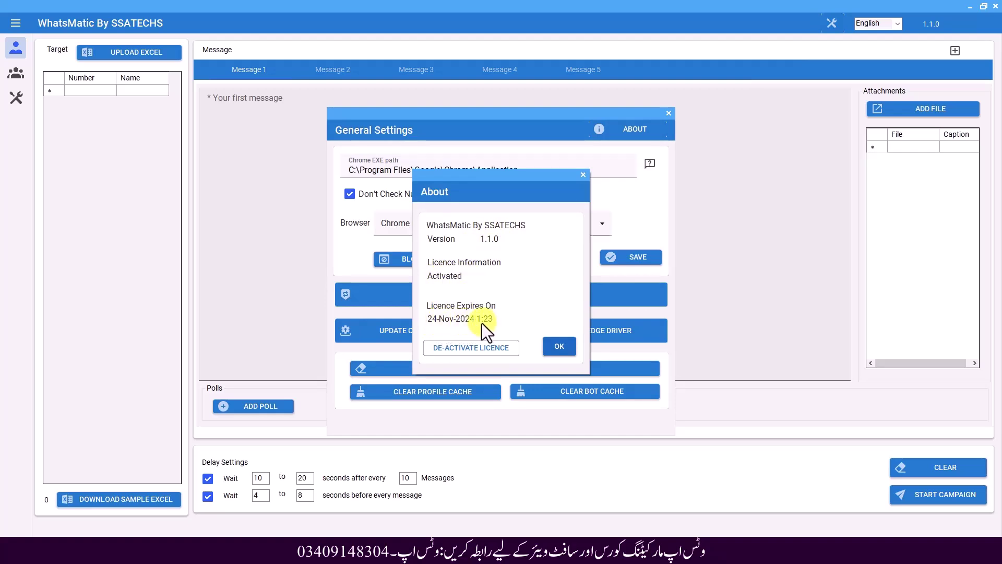
pyautogui.click(558, 346)
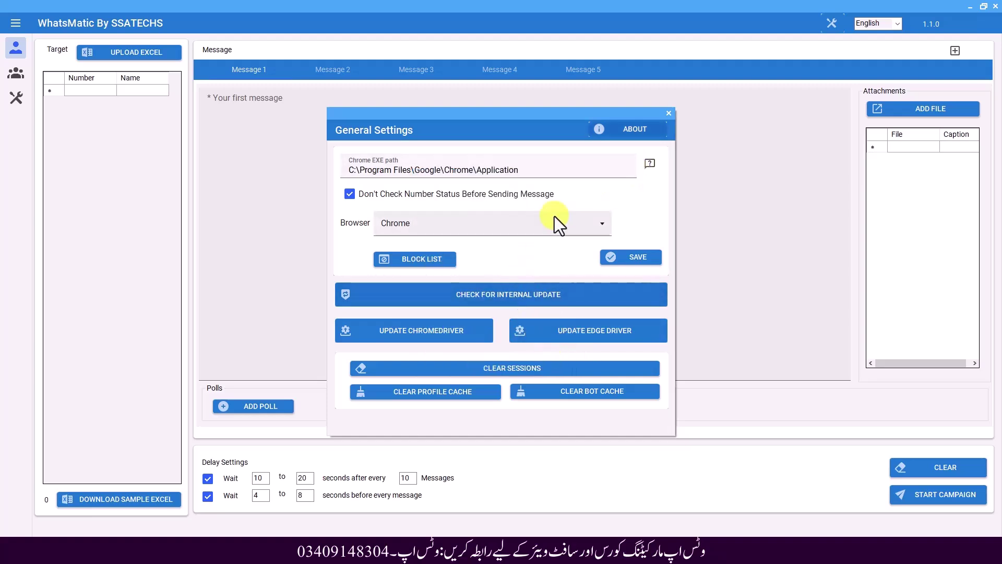
pyautogui.click(670, 114)
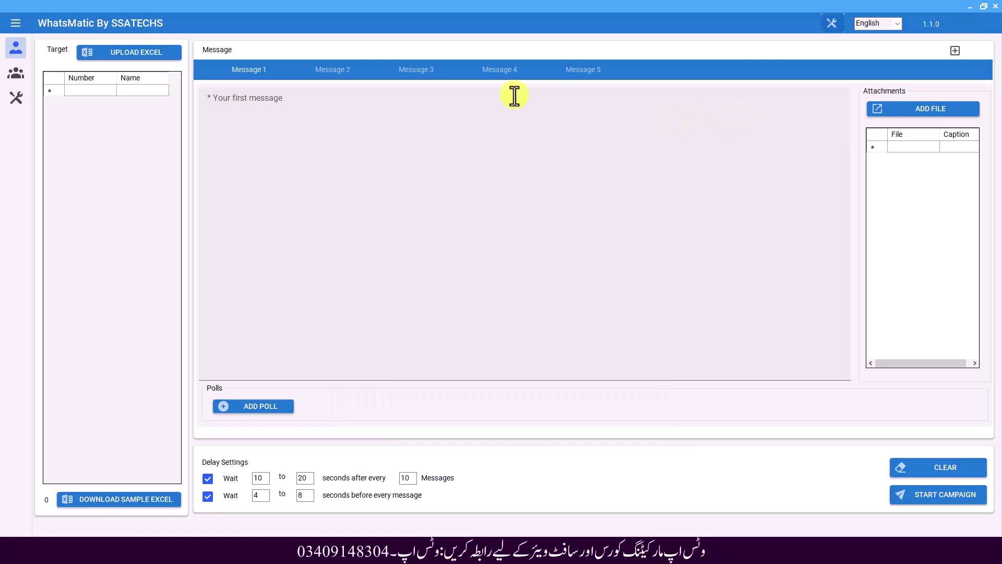